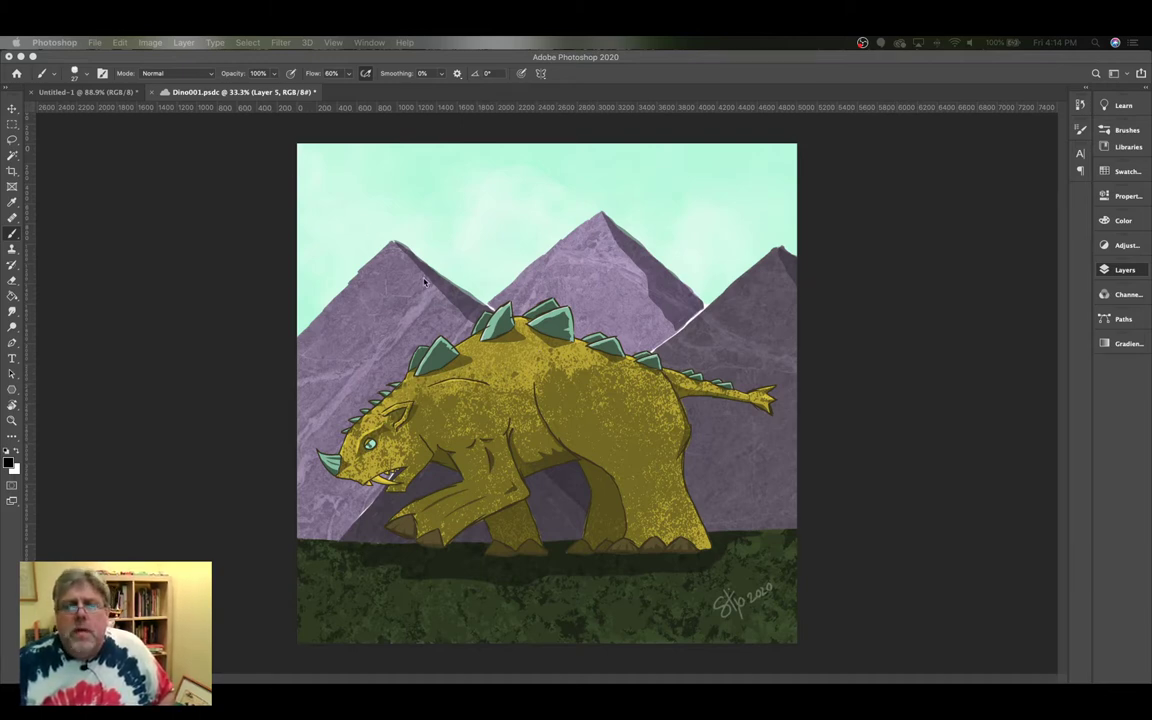
# - Toggle the BG Sketch and ink layers in the BG group on and off to examine the background's sketch and line work
pyautogui.click(1124, 272)
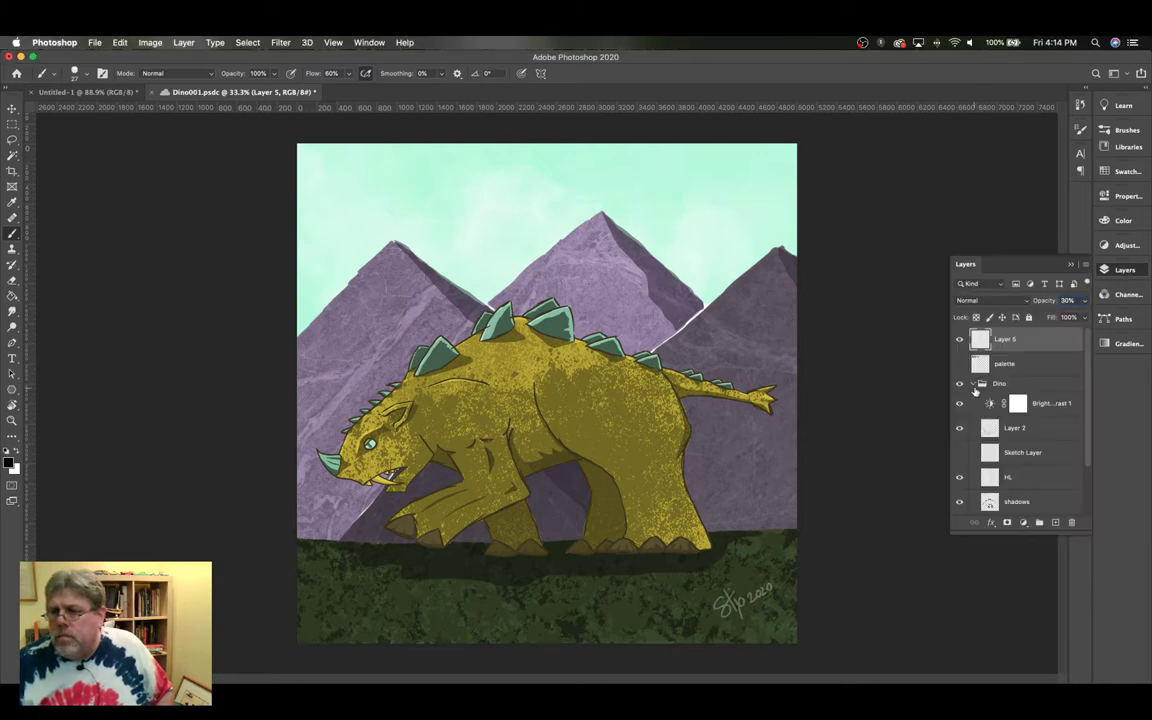
pyautogui.click(974, 386)
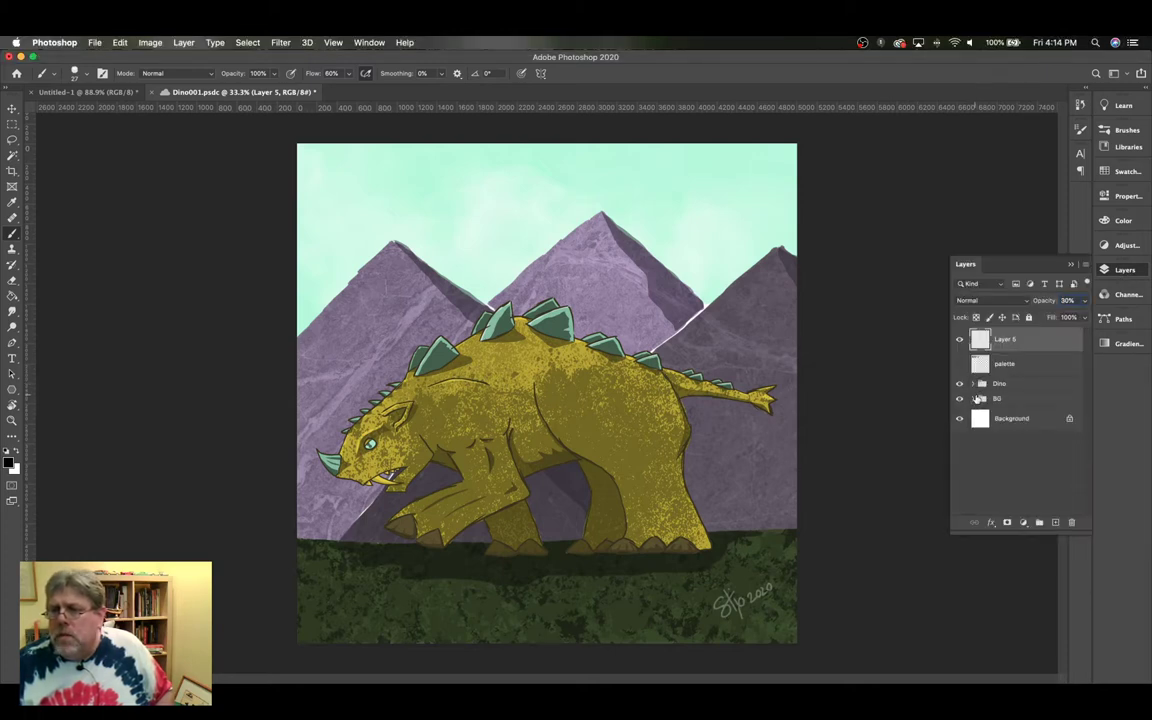
pyautogui.click(975, 398)
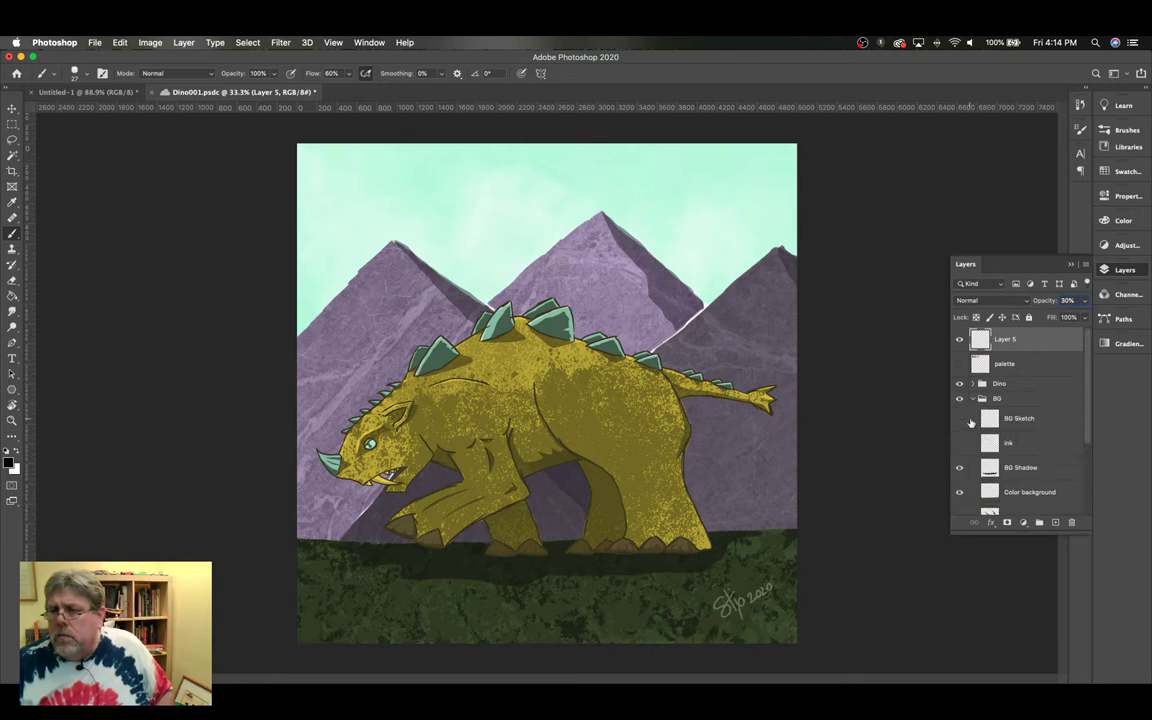
pyautogui.click(960, 420)
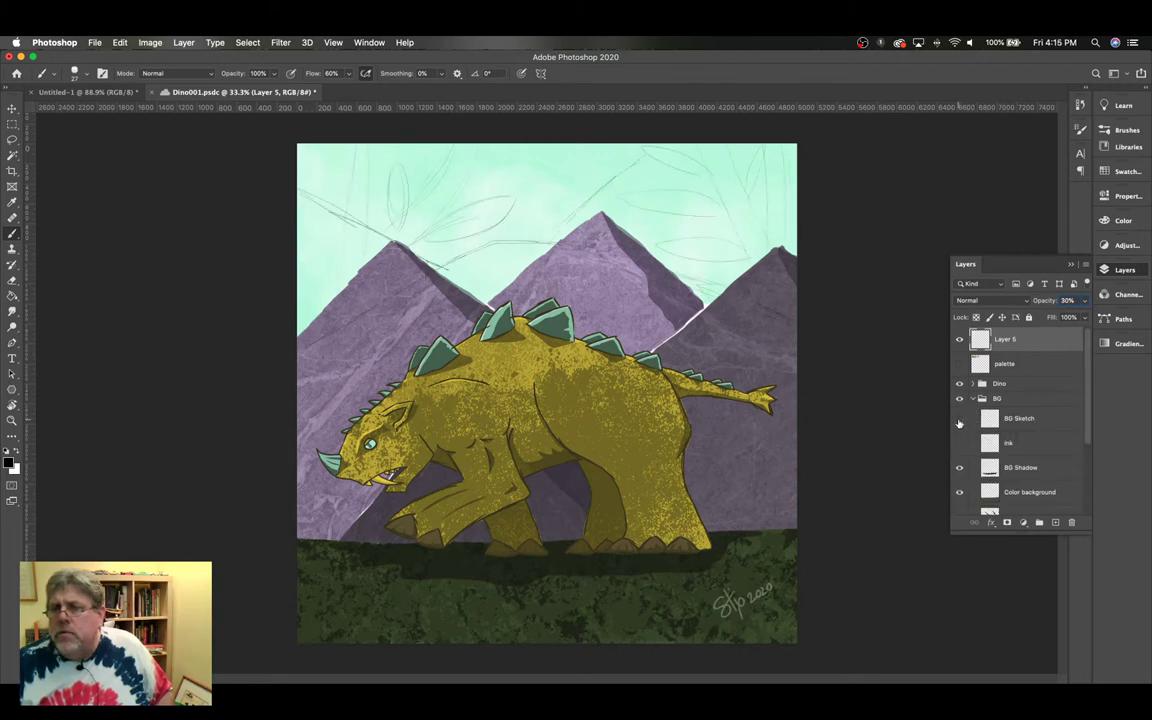
pyautogui.click(960, 420)
pyautogui.click(959, 443)
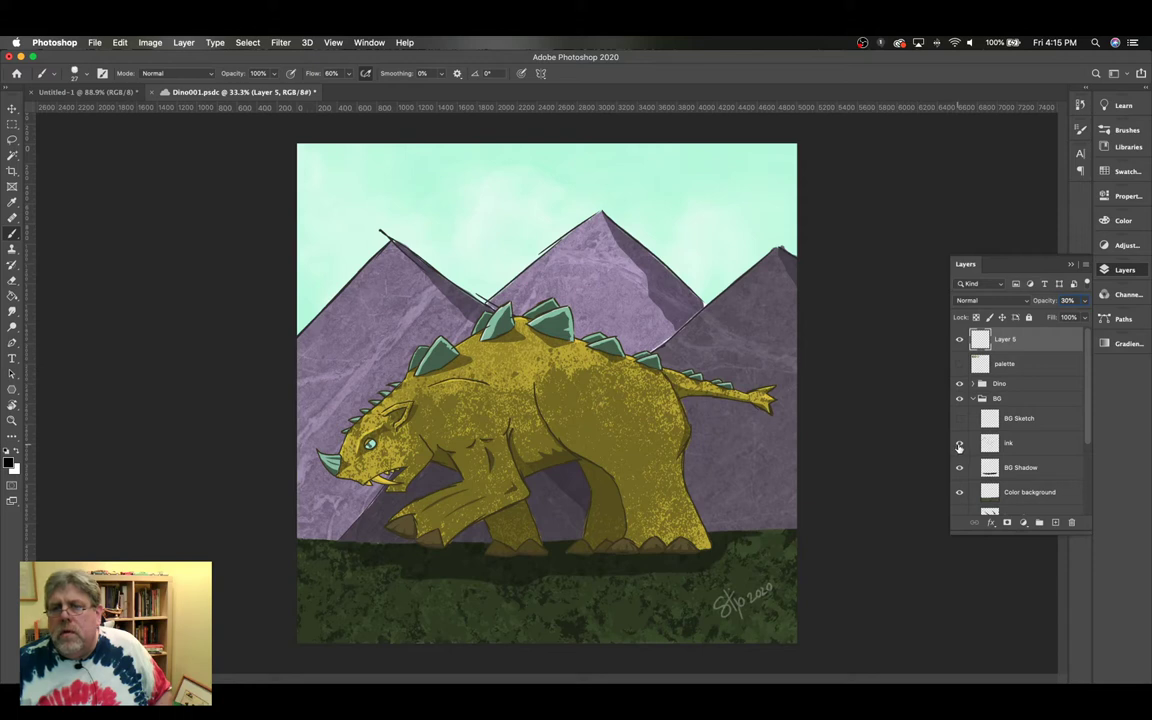
pyautogui.click(960, 445)
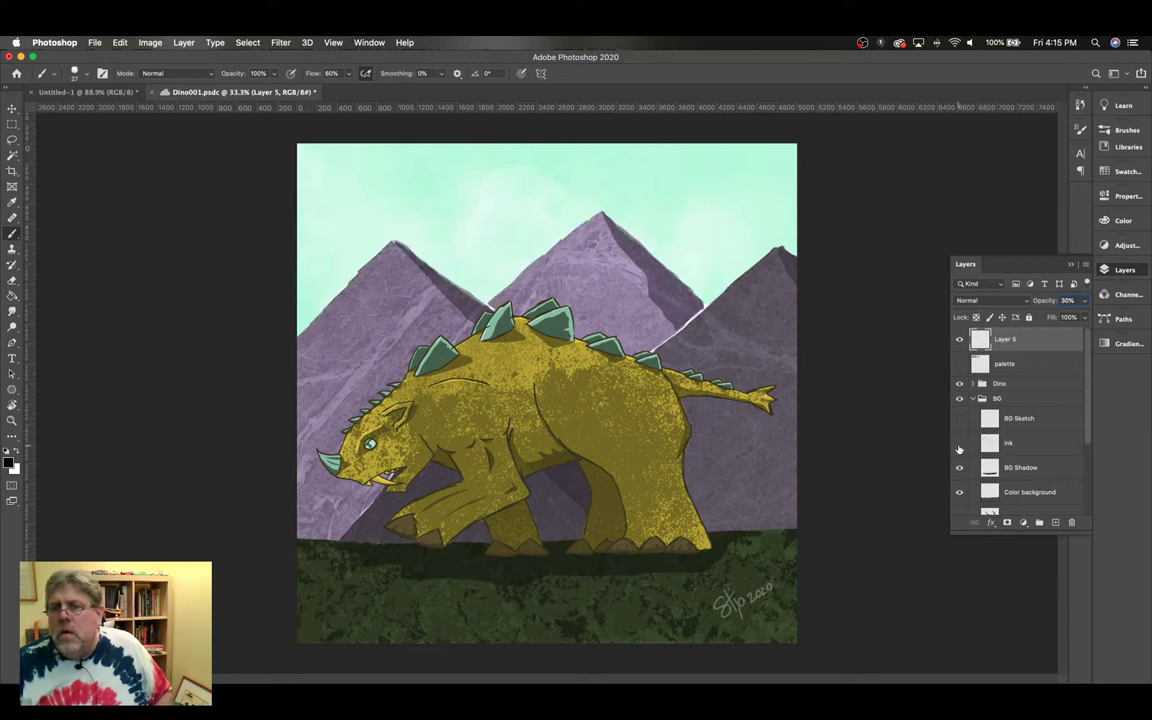
pyautogui.click(972, 398)
# - Toggle Layer 2 in the Dino group off and on to compare the dinosaur with and without its outlines
pyautogui.click(973, 385)
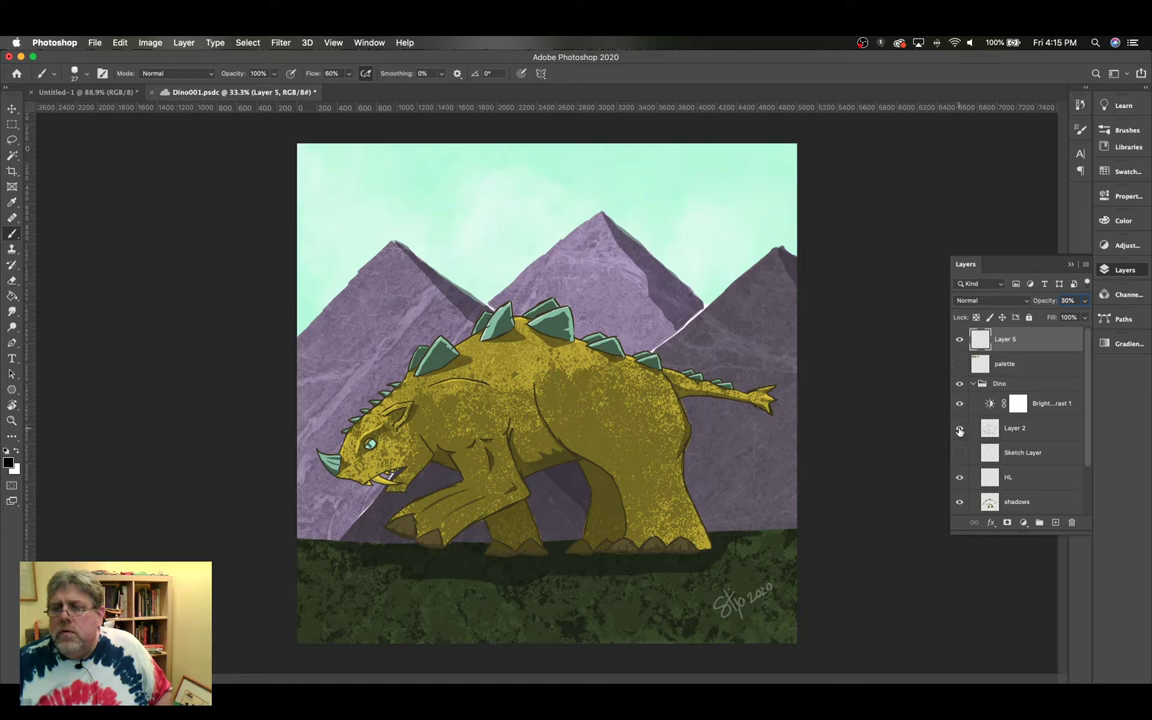
pyautogui.click(959, 430)
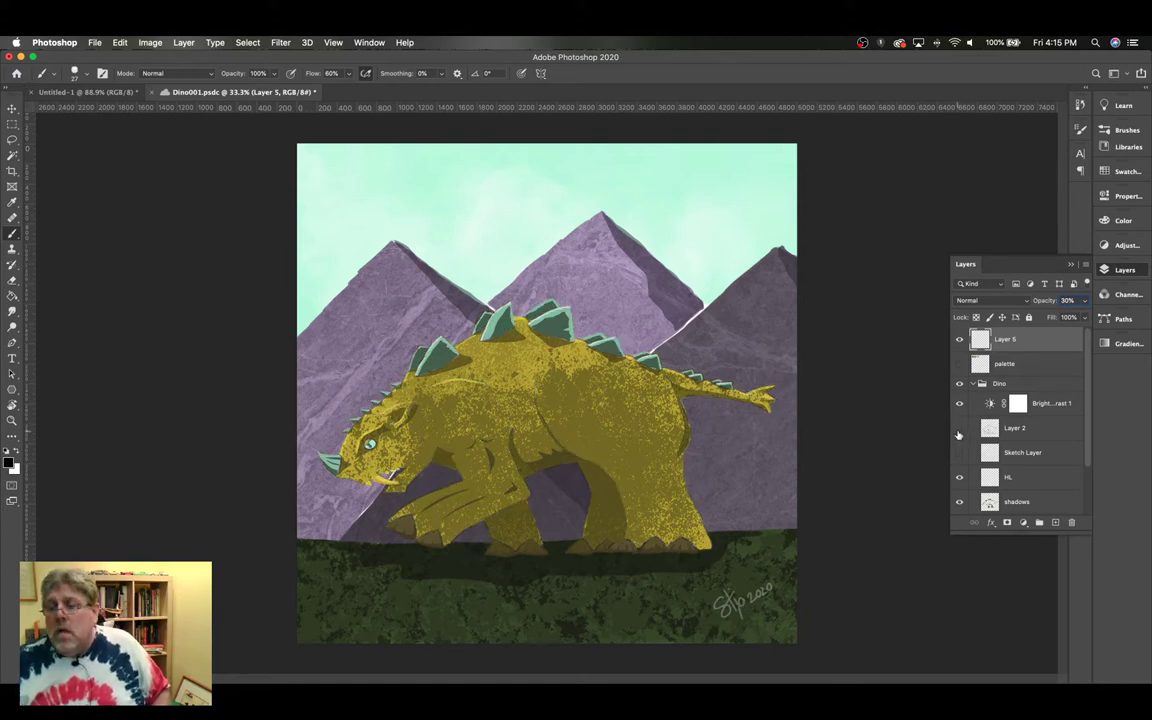
pyautogui.click(959, 429)
pyautogui.click(959, 430)
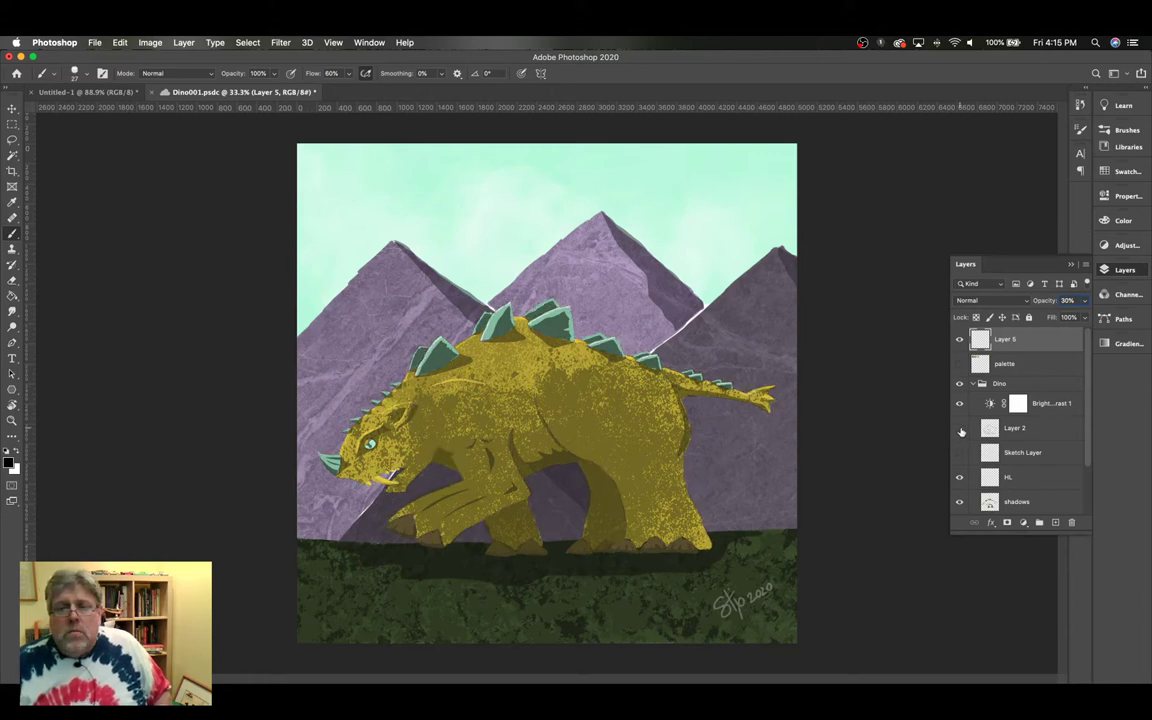
pyautogui.click(959, 430)
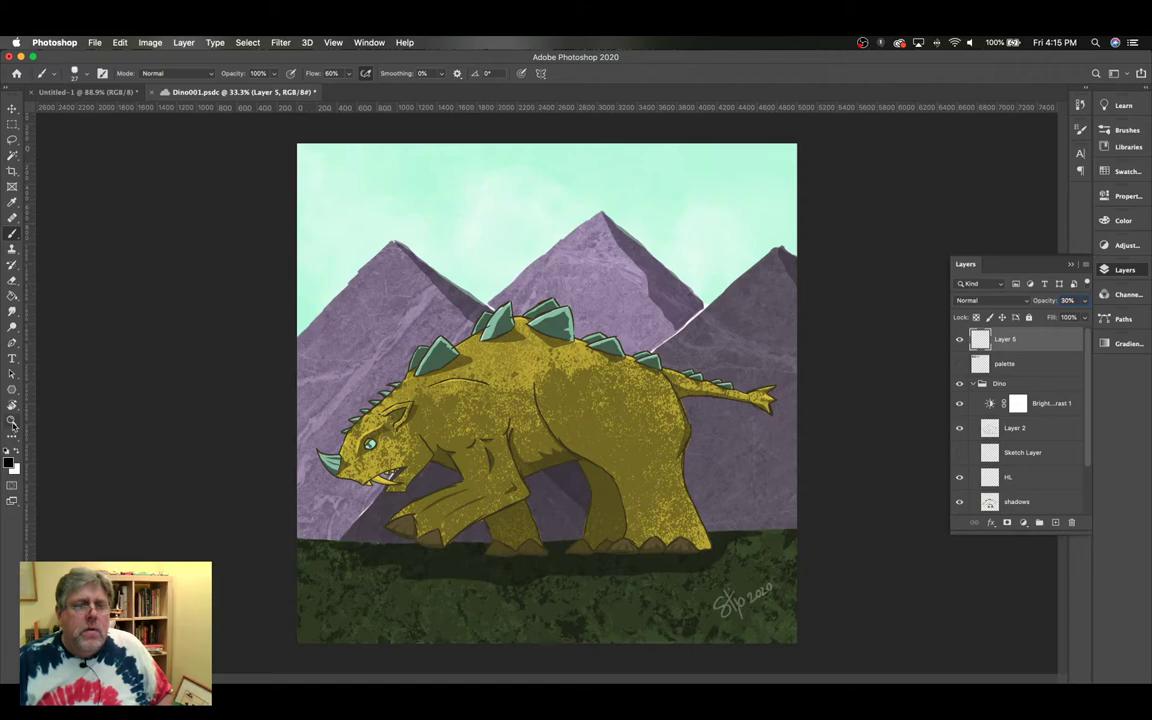
# - Hide Layer 2 in the Dino group and inspect the dinosaur's head and whole body without outlines
pyautogui.press('z')
pyautogui.moveTo(355, 440); pyautogui.dragTo(519, 437)
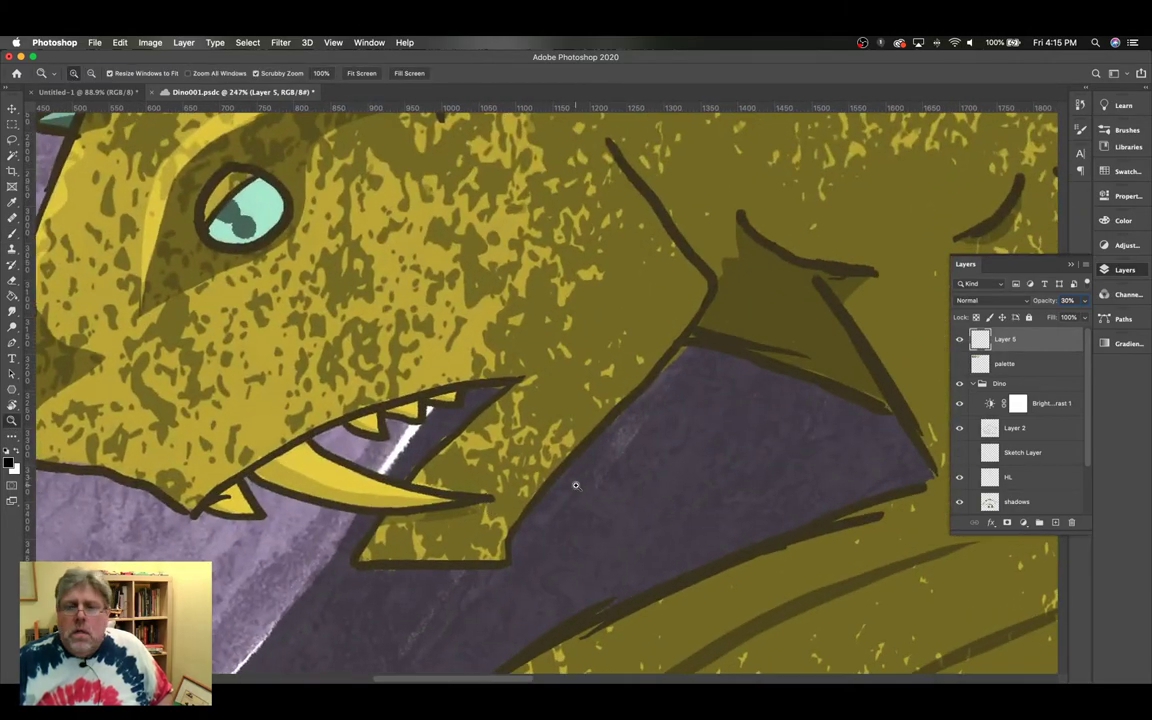
pyautogui.click(960, 428)
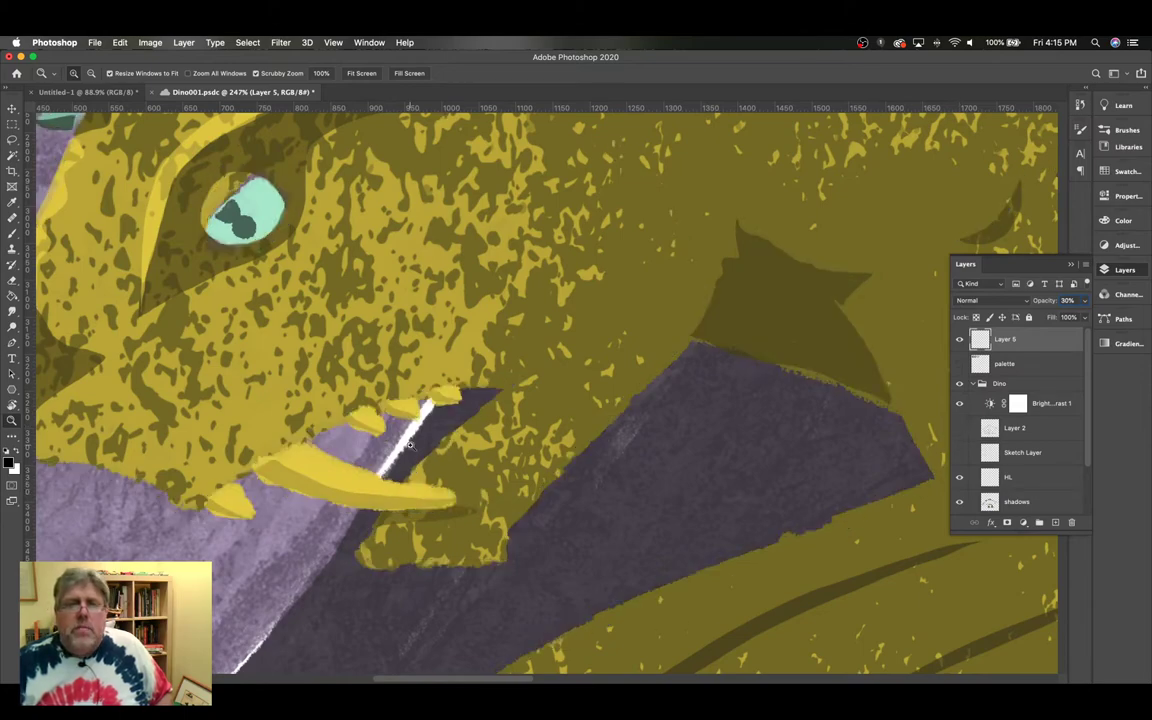
pyautogui.press('super+0')
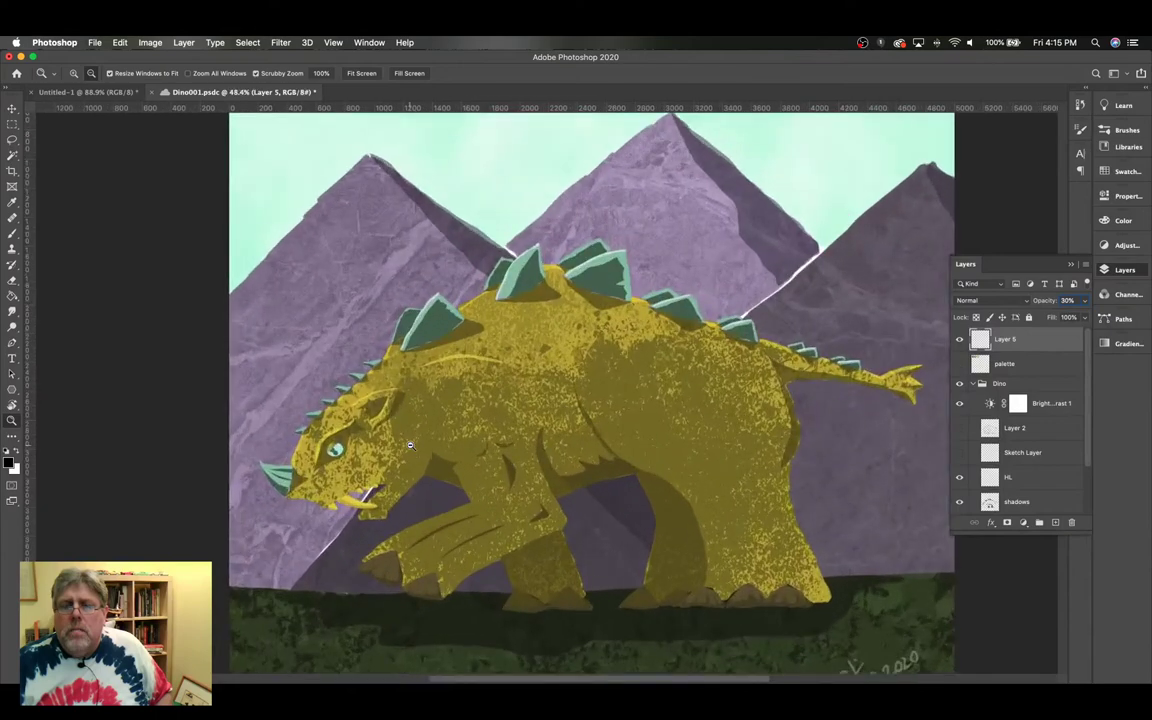
pyautogui.keyDown('alt'); pyautogui.click(410, 445); pyautogui.keyUp('alt')
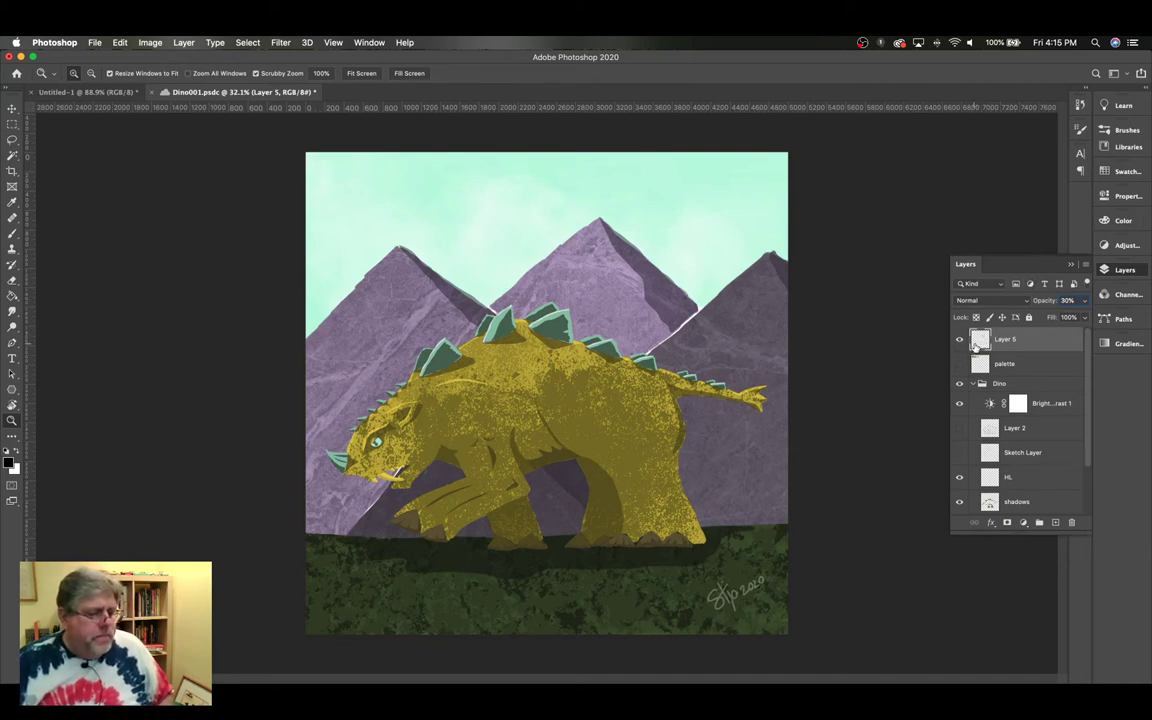
# - Save and close the Dino001.psdc document
pyautogui.click(1071, 265)
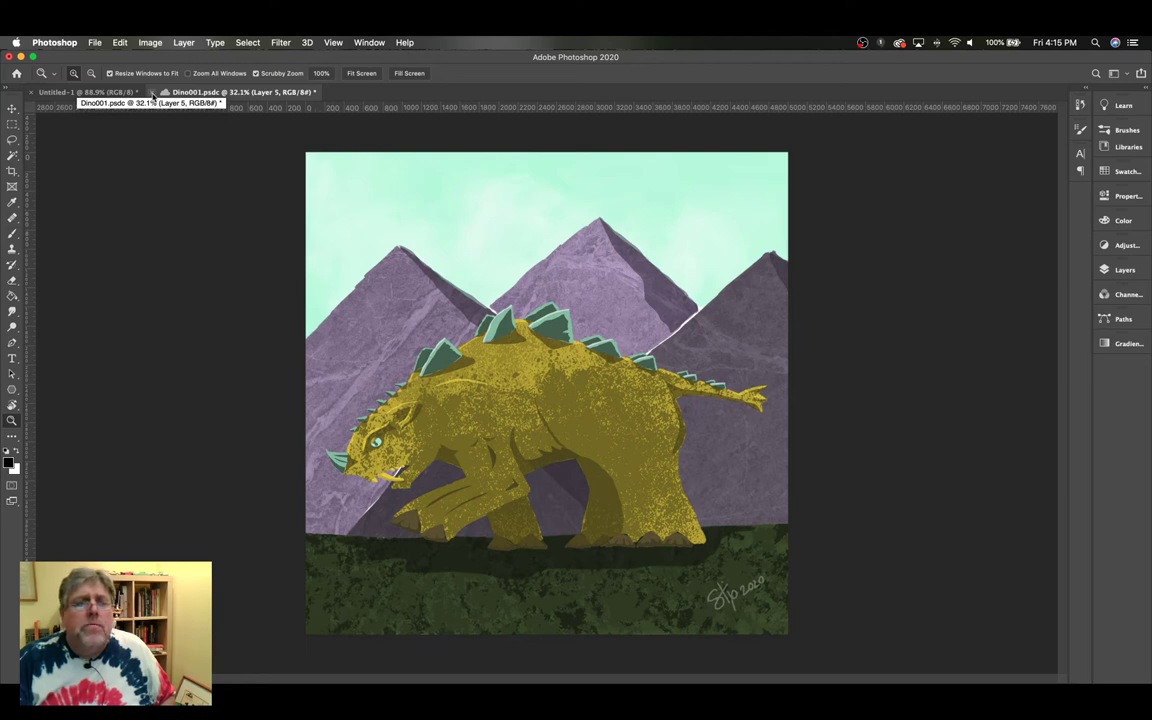
pyautogui.press('super+s')
pyautogui.click(152, 93)
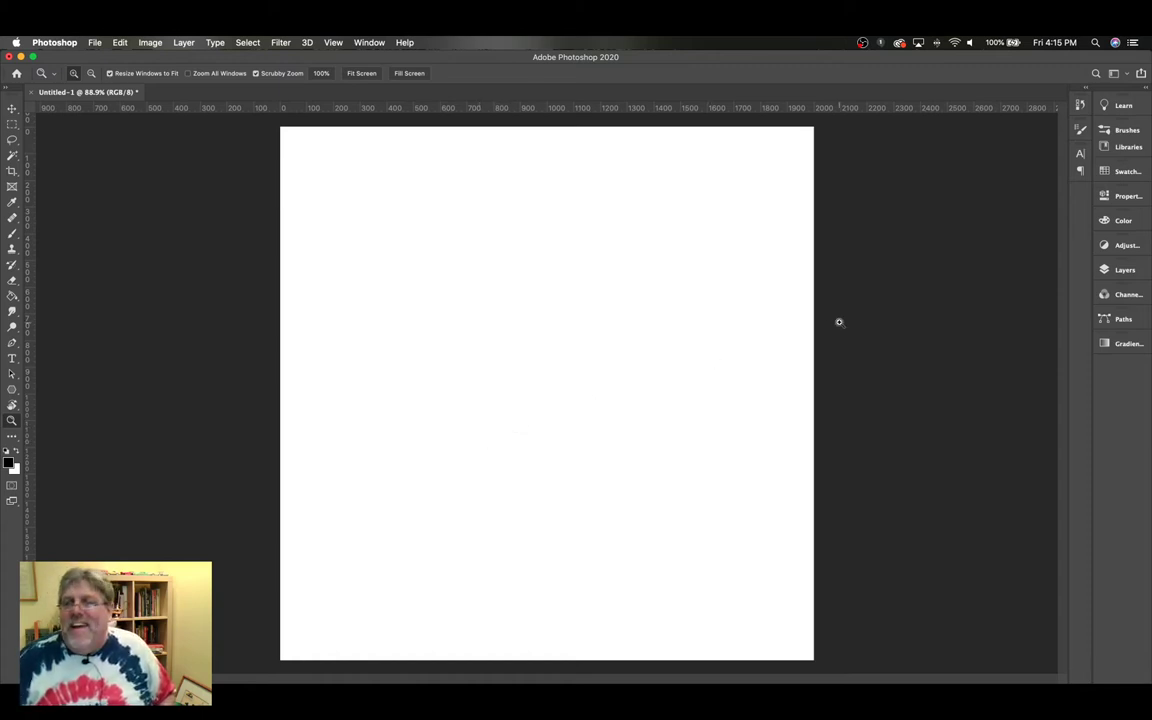
# - Make the Shapes layer of the Untitled-1 document active for drawing
pyautogui.click(1105, 270)
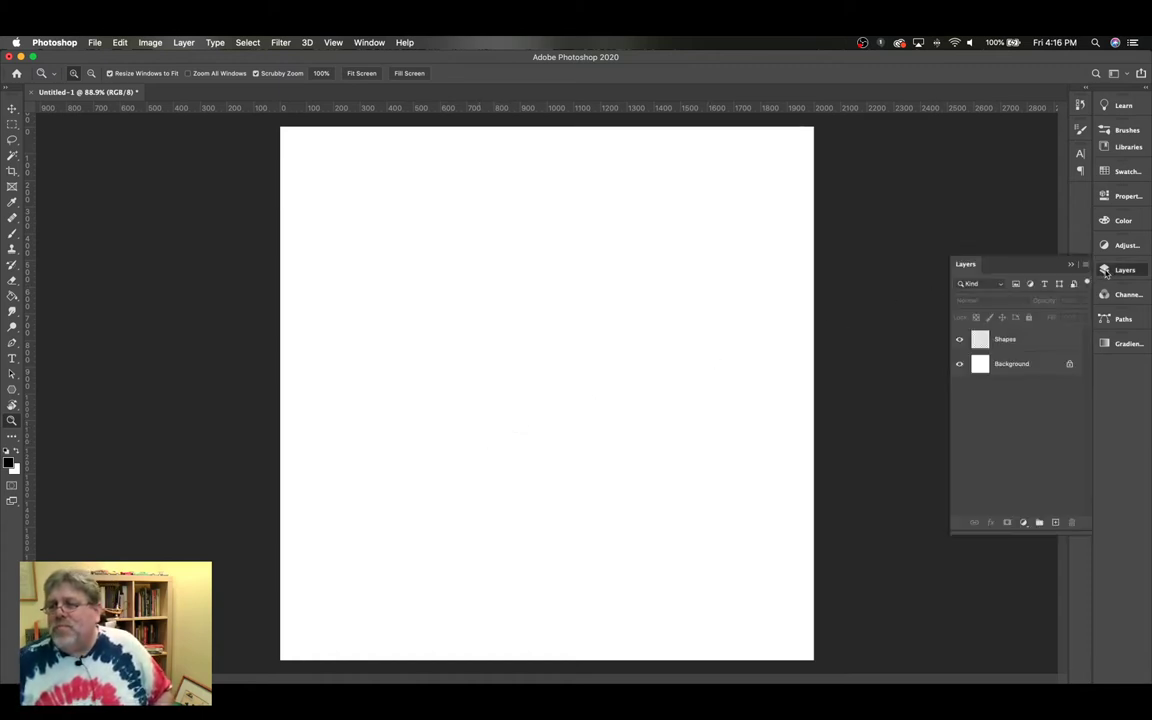
pyautogui.click(1008, 340)
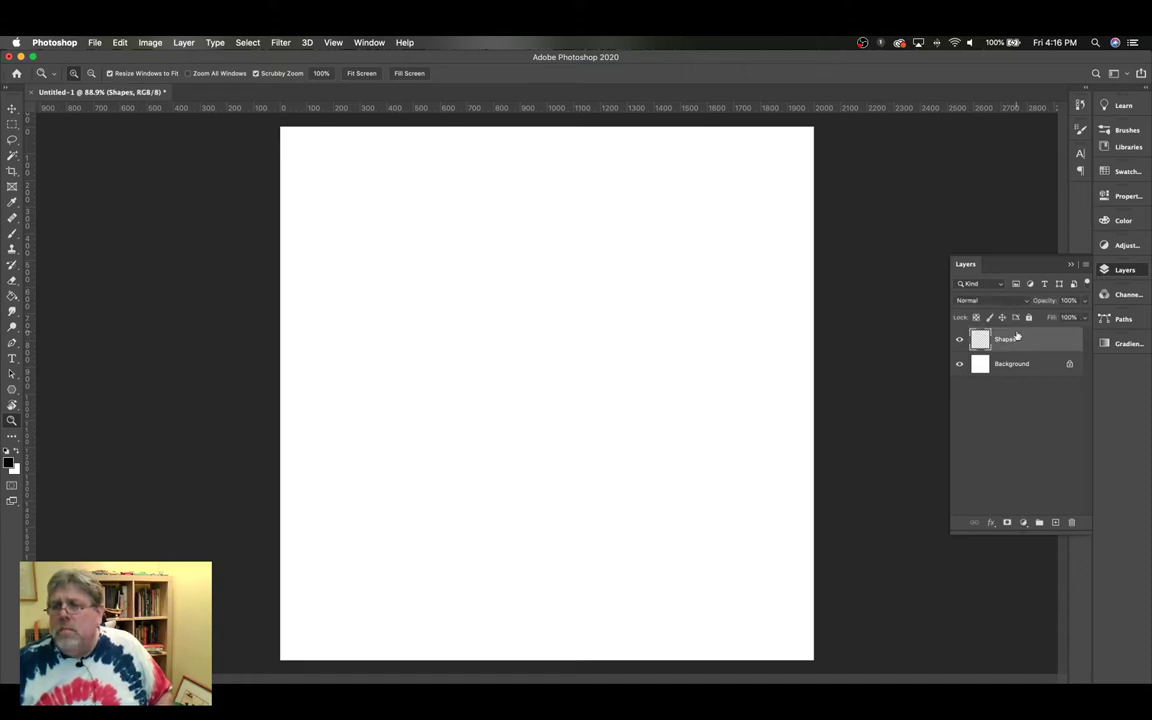
pyautogui.click(1070, 265)
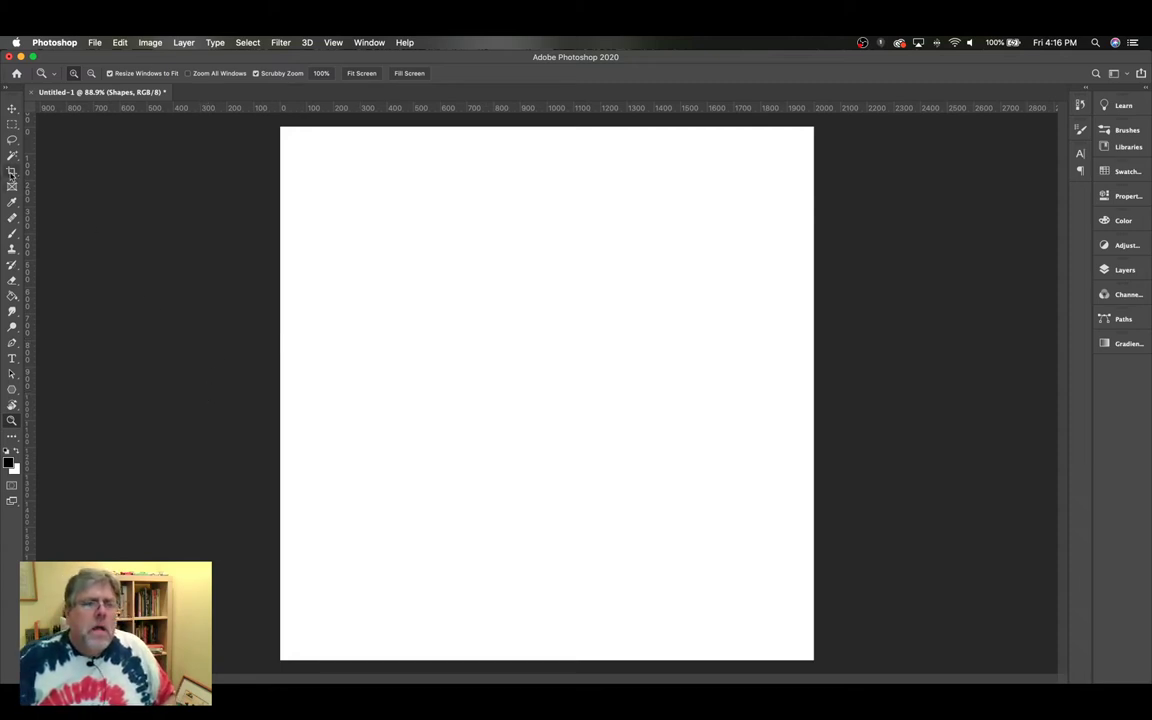
# - Choose the Kyle's Drawing Box - Mechanical Pencil brush from the Skips Set 1 folder at its 4 px size
pyautogui.click(13, 234)
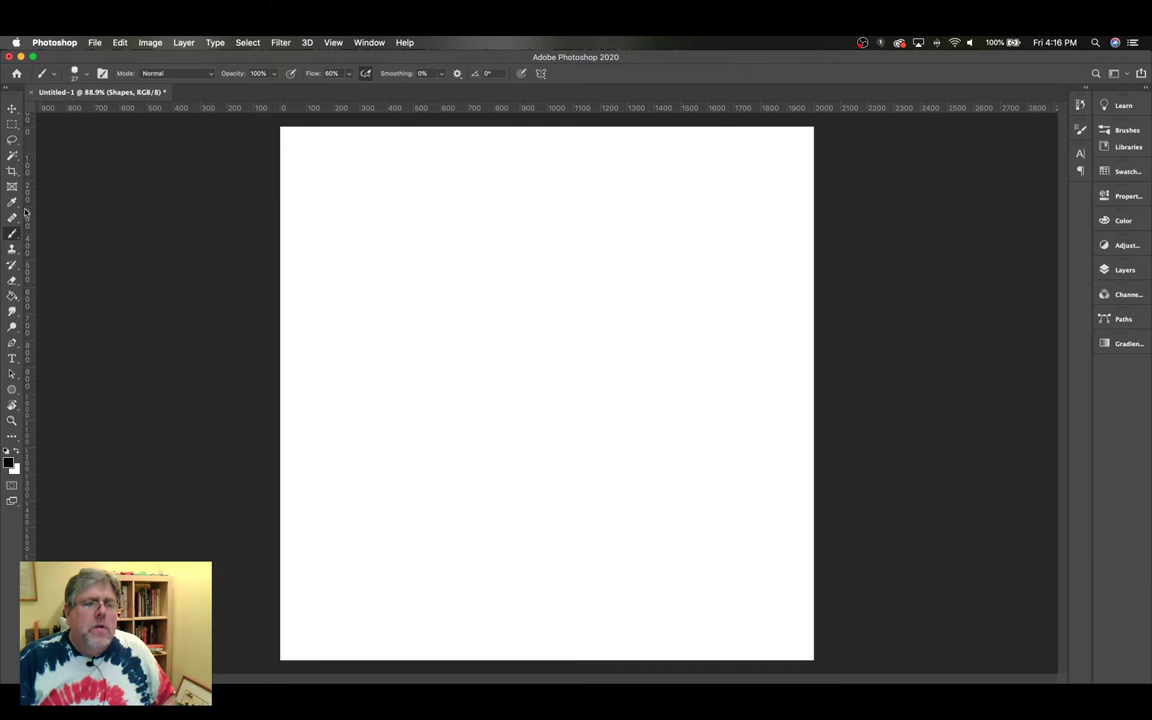
pyautogui.click(84, 75)
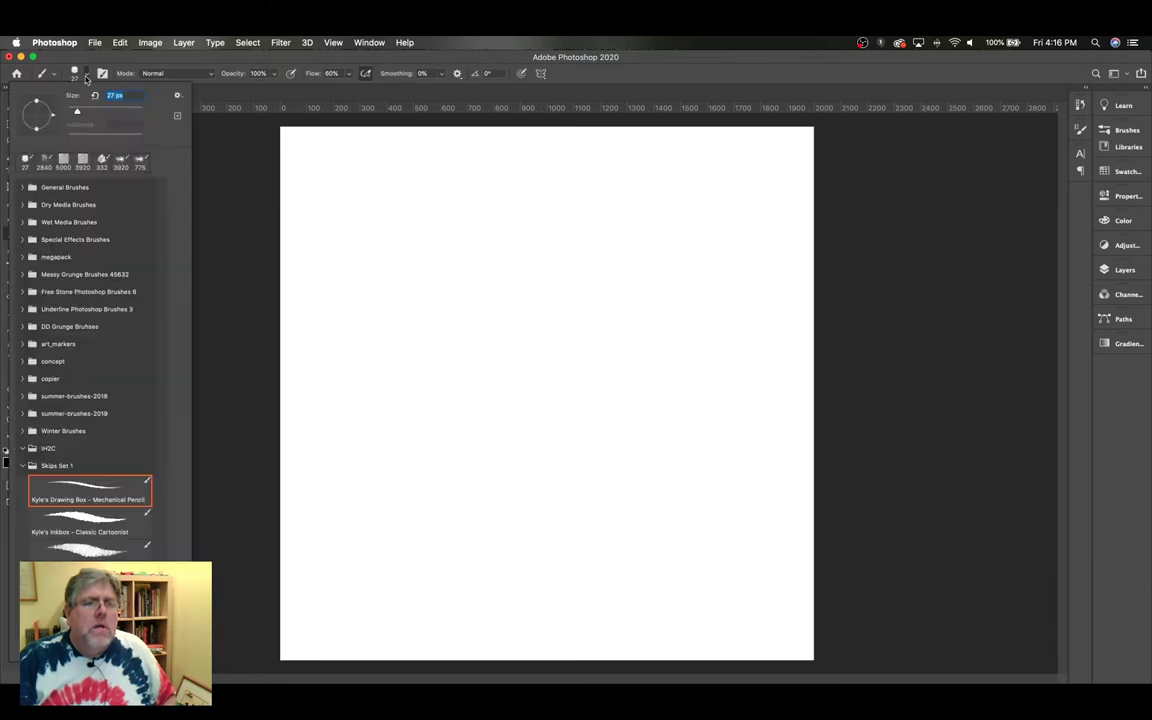
pyautogui.click(106, 495)
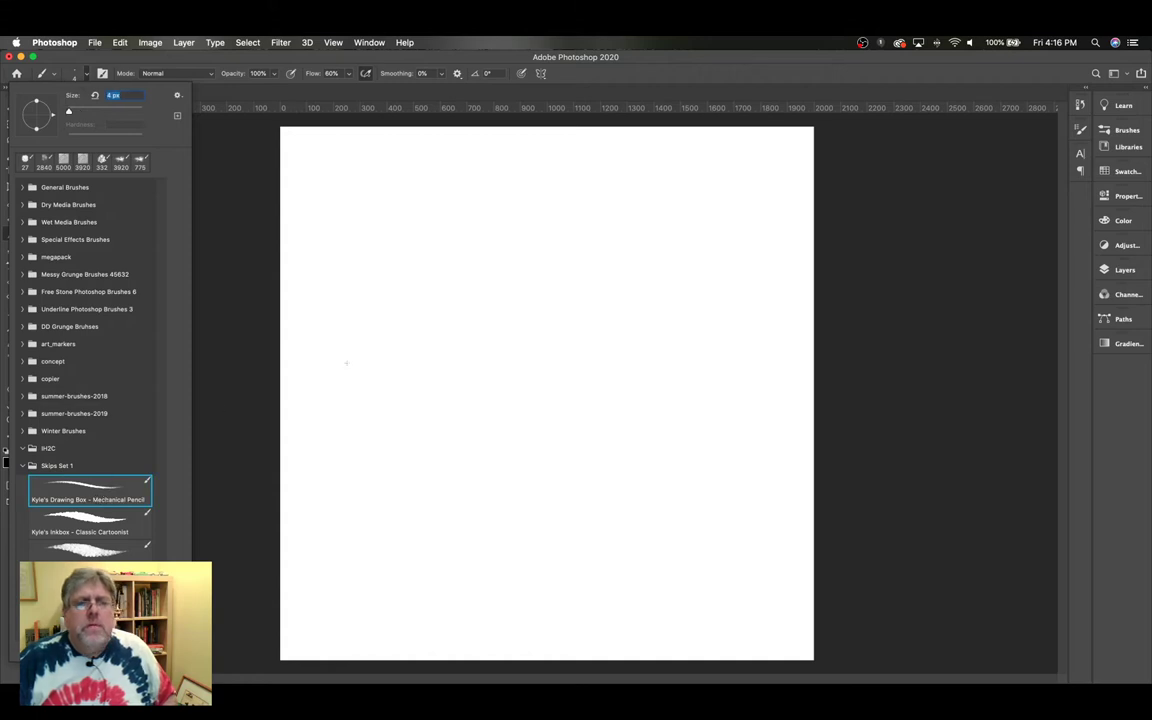
pyautogui.press('Return')
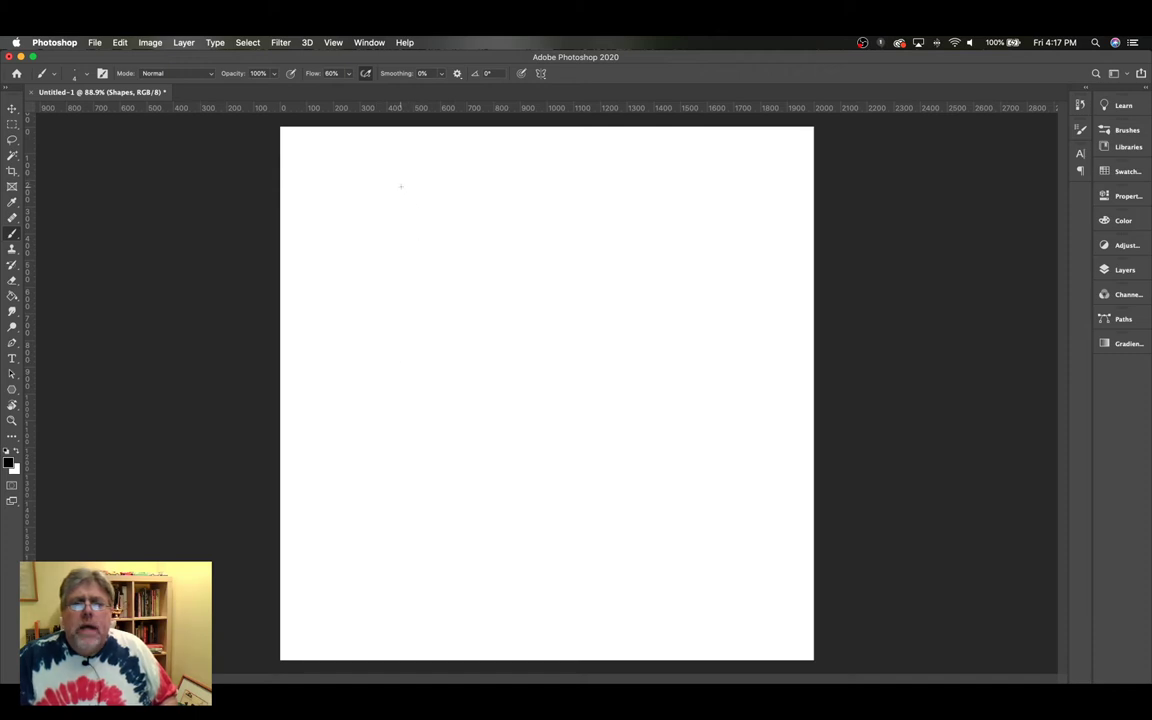
# - Handwrite "#ctdrawwithskip" near the top of the canvas, underline it, and add a slanted, underlined "Twitter" in front of it
pyautogui.moveTo(399, 184)
pyautogui.mouseDown()
pyautogui.moveTo(396, 209)
pyautogui.moveTo(413, 197)
pyautogui.mouseUp()
pyautogui.moveTo(393, 193)
pyautogui.mouseDown()
pyautogui.moveTo(450, 206)
pyautogui.moveTo(460, 185)
pyautogui.moveTo(463, 200)
pyautogui.moveTo(486, 203)
pyautogui.moveTo(503, 190)
pyautogui.moveTo(534, 204)
pyautogui.moveTo(539, 191)
pyautogui.moveTo(543, 204)
pyautogui.moveTo(574, 200)
pyautogui.moveTo(585, 184)
pyautogui.moveTo(600, 210)
pyautogui.mouseUp()
pyautogui.click(593, 183)
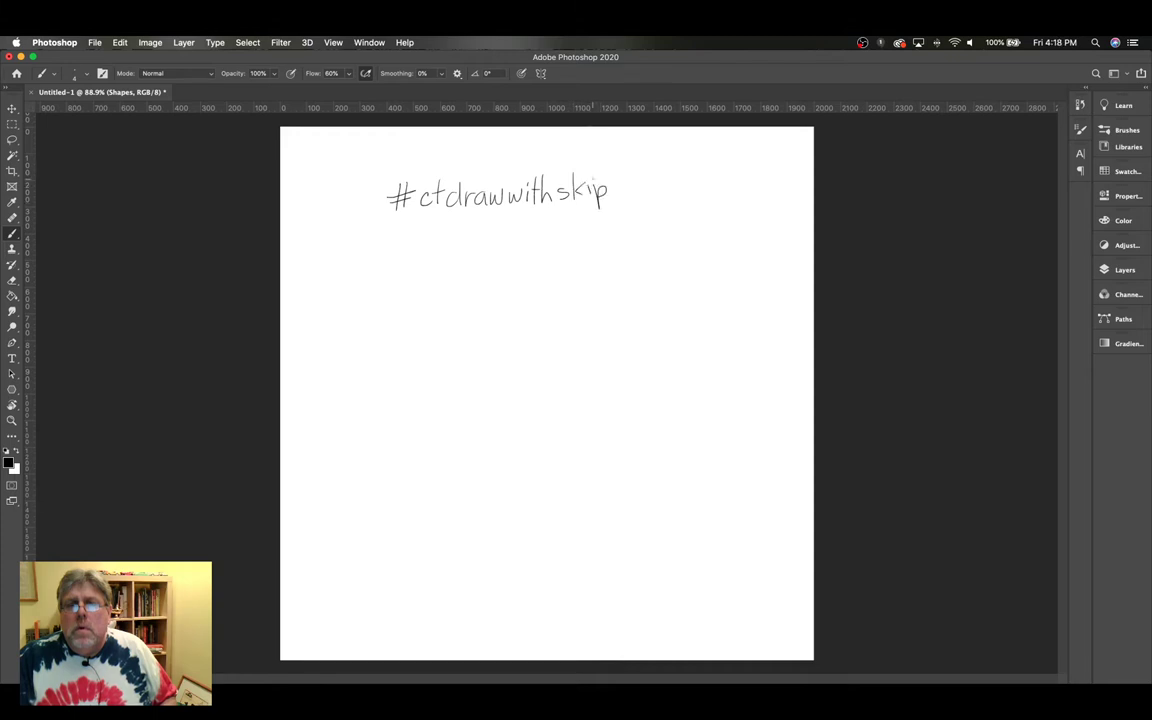
pyautogui.moveTo(374, 221); pyautogui.dragTo(632, 208)
pyautogui.moveTo(338, 180)
pyautogui.mouseDown()
pyautogui.moveTo(344, 200)
pyautogui.moveTo(347, 176)
pyautogui.moveTo(366, 190)
pyautogui.mouseUp()
pyautogui.moveTo(370, 174)
pyautogui.mouseDown()
pyautogui.moveTo(370, 190)
pyautogui.moveTo(397, 160)
pyautogui.moveTo(345, 208)
pyautogui.moveTo(383, 189)
pyautogui.mouseUp()
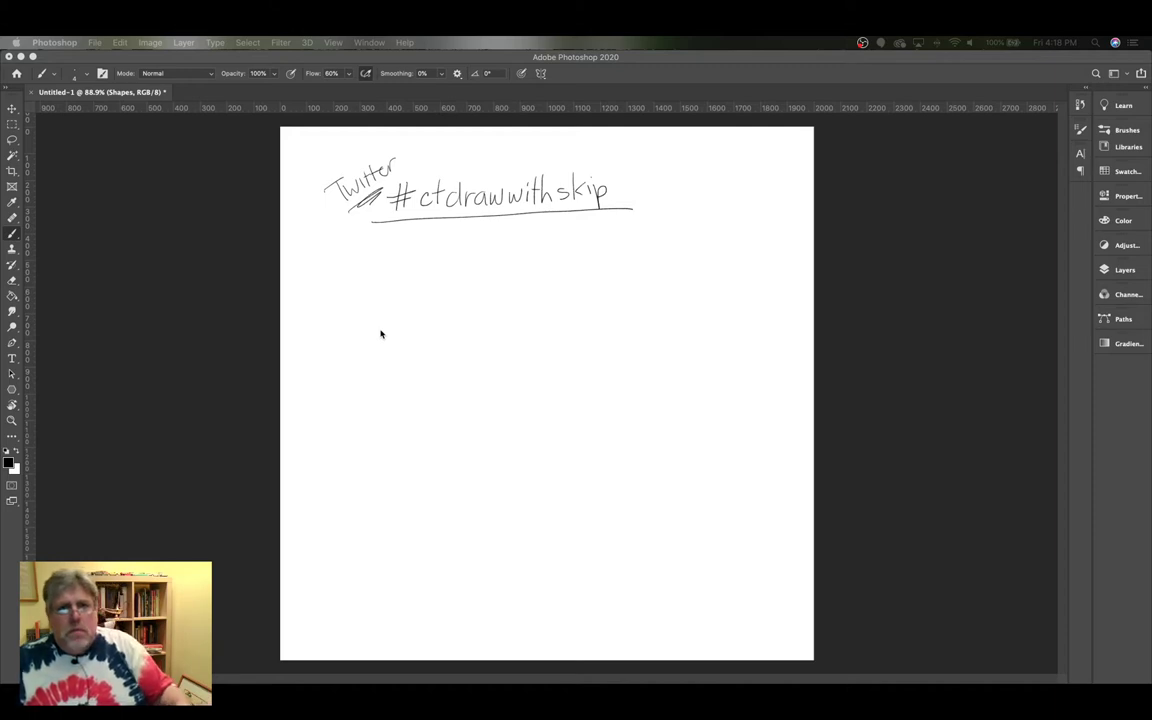
# - Hide the Shapes layer with the handwritten hashtag and add a new empty layer above it
pyautogui.click(1012, 243)
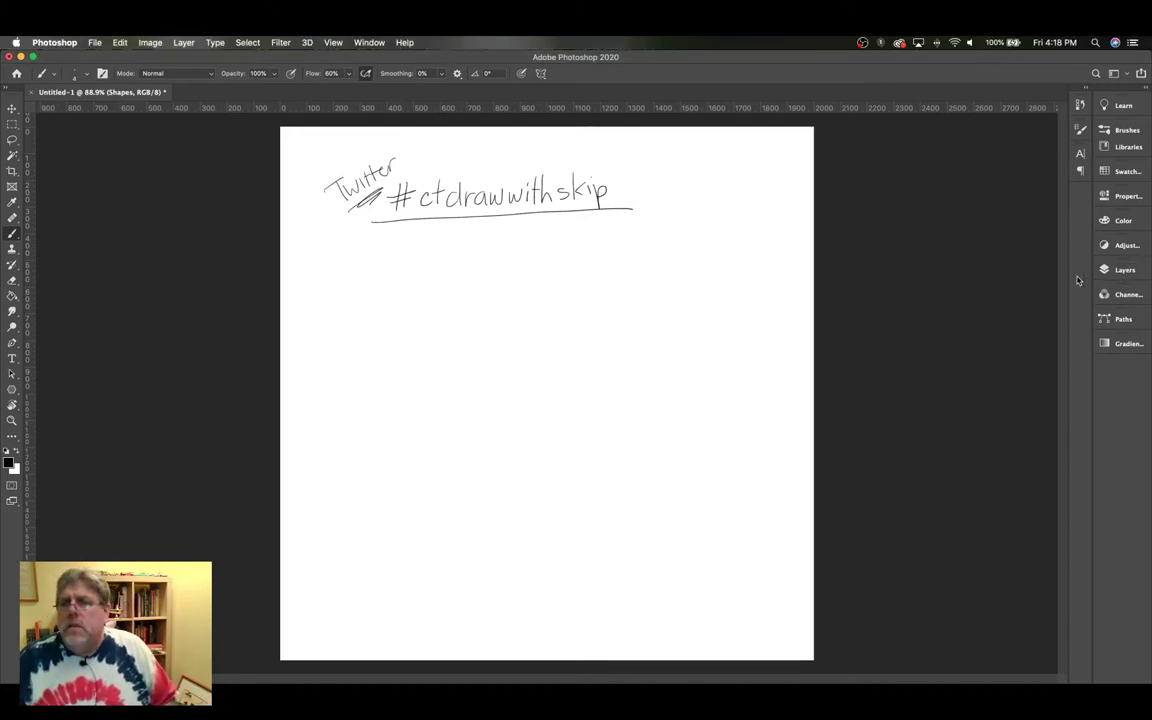
pyautogui.click(1120, 270)
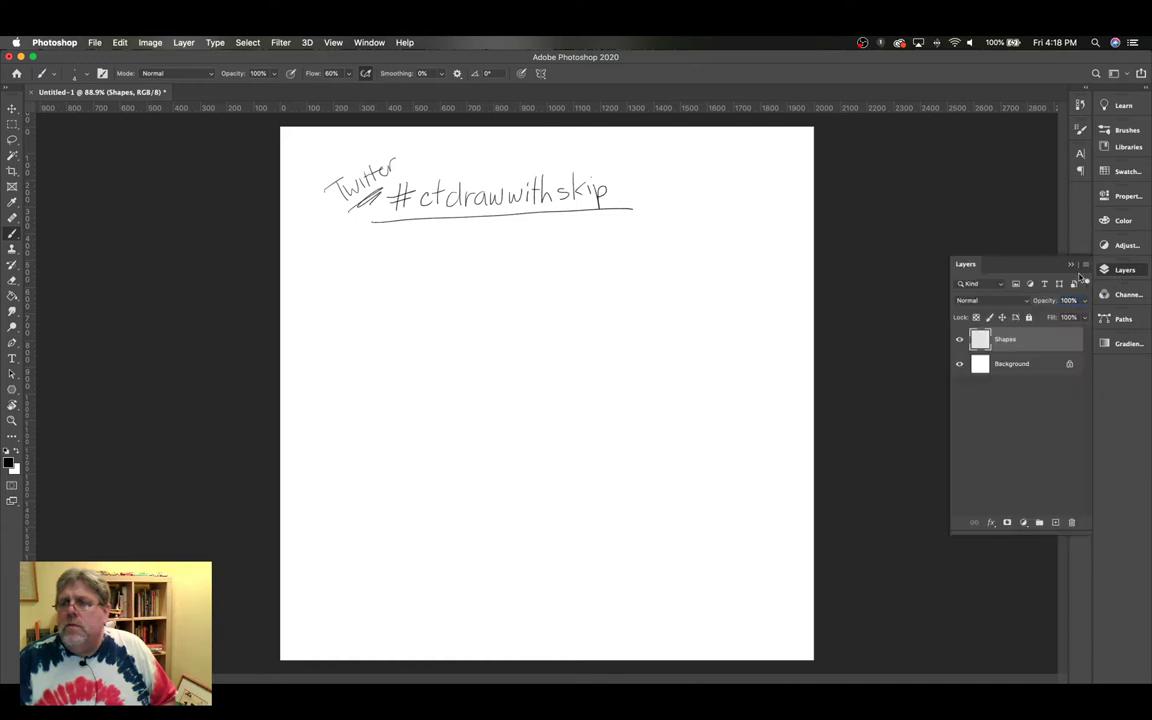
pyautogui.click(959, 341)
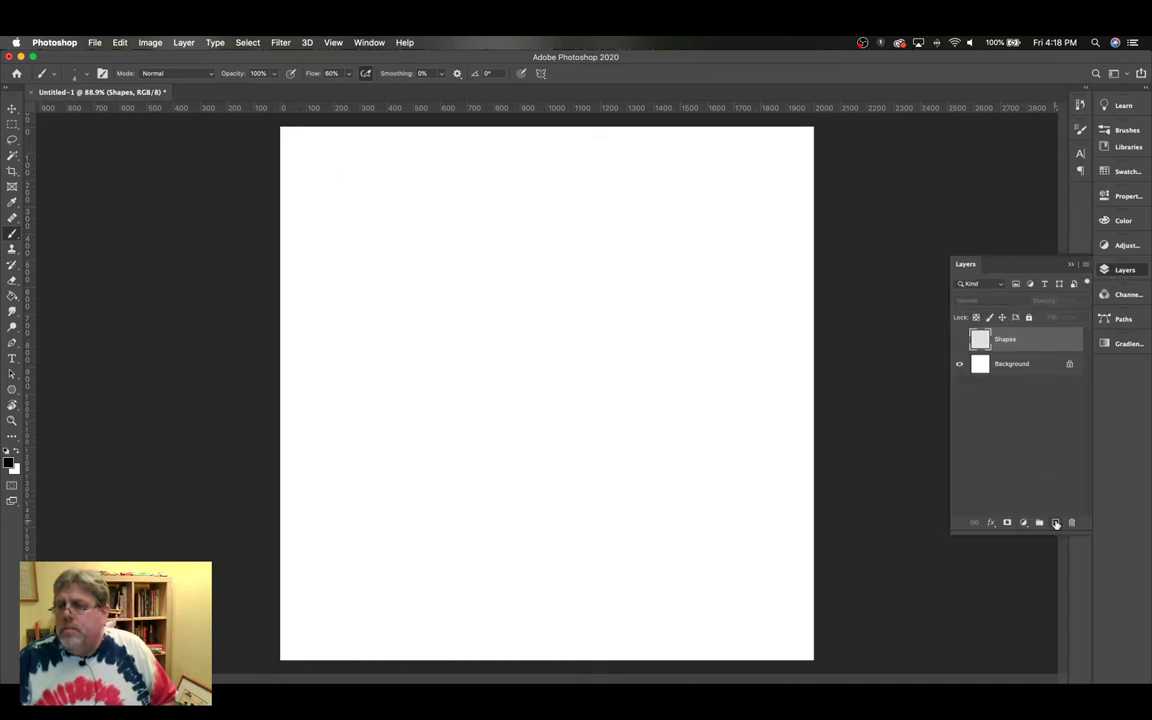
pyautogui.click(1056, 523)
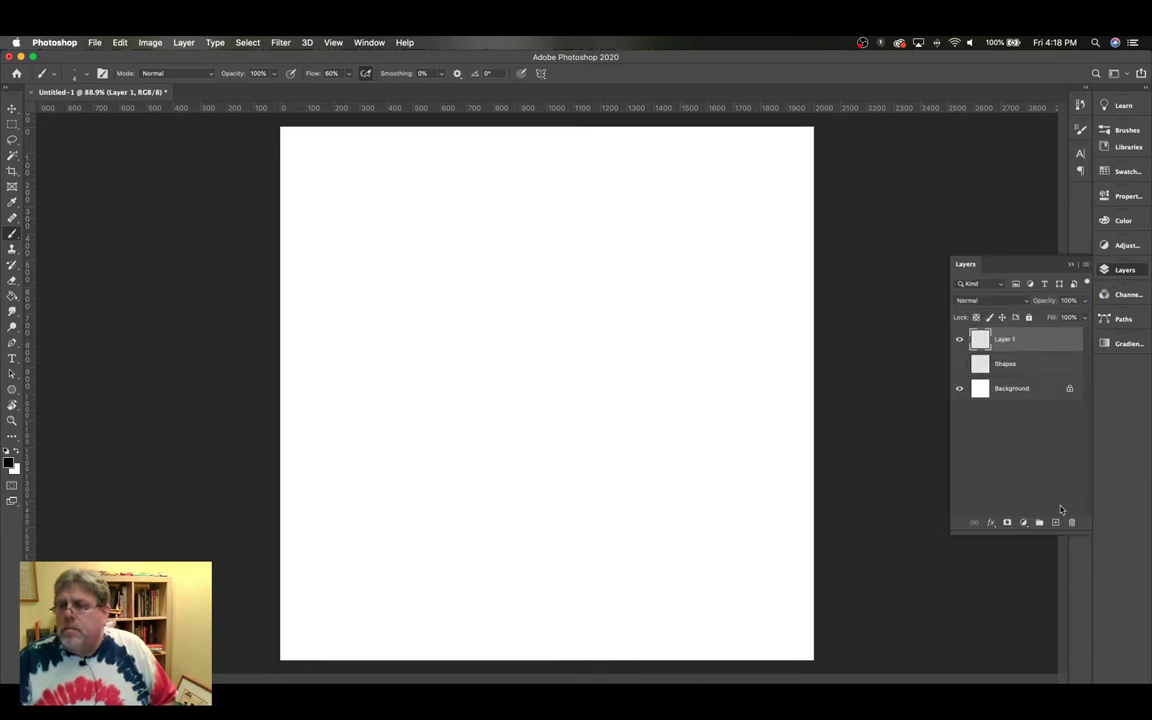
pyautogui.click(1071, 266)
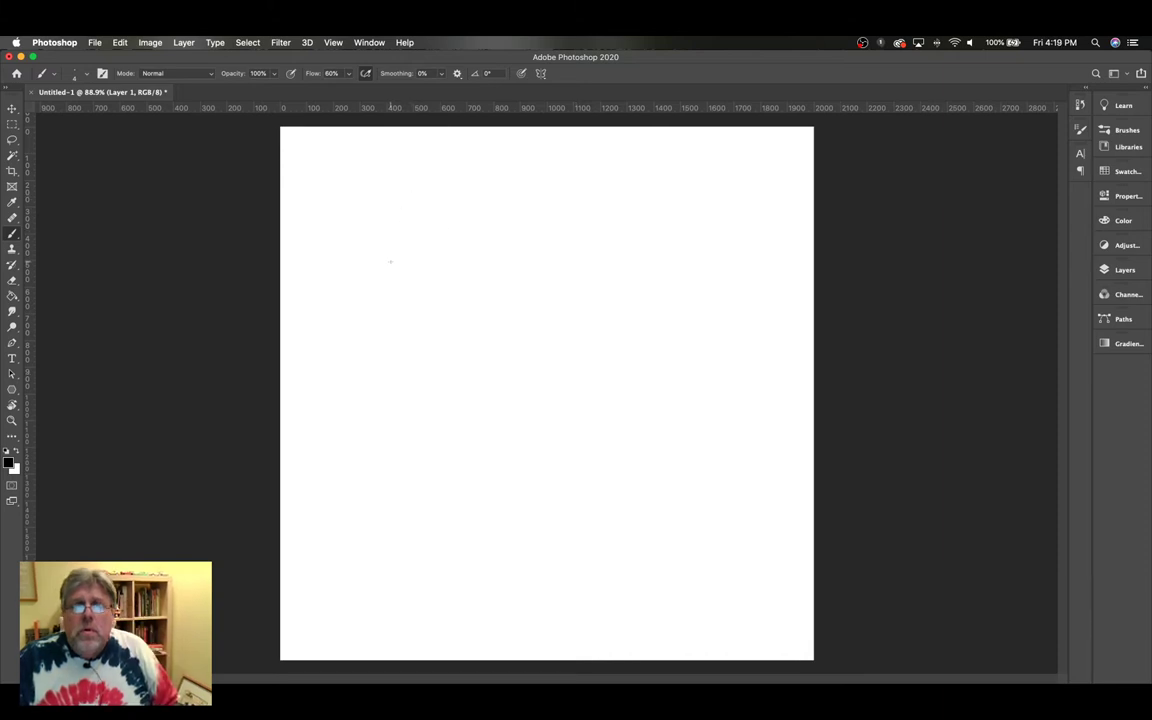
# - Sketch a long horizontal baseline across the upper canvas with a circle, a triangle and a square standing on it
pyautogui.moveTo(337, 264); pyautogui.dragTo(466, 259)
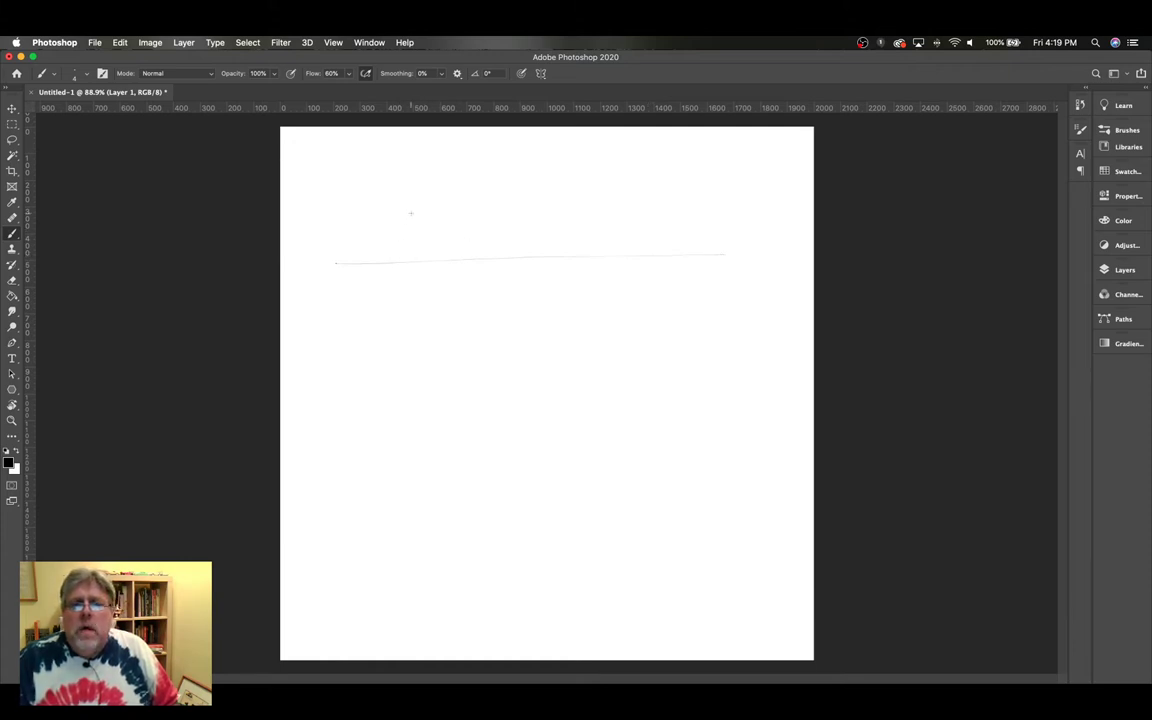
pyautogui.moveTo(401, 204)
pyautogui.mouseDown()
pyautogui.moveTo(391, 245)
pyautogui.moveTo(416, 261)
pyautogui.moveTo(430, 244)
pyautogui.moveTo(428, 213)
pyautogui.moveTo(401, 207)
pyautogui.moveTo(451, 234)
pyautogui.moveTo(455, 259)
pyautogui.moveTo(492, 253)
pyautogui.moveTo(462, 204)
pyautogui.mouseUp()
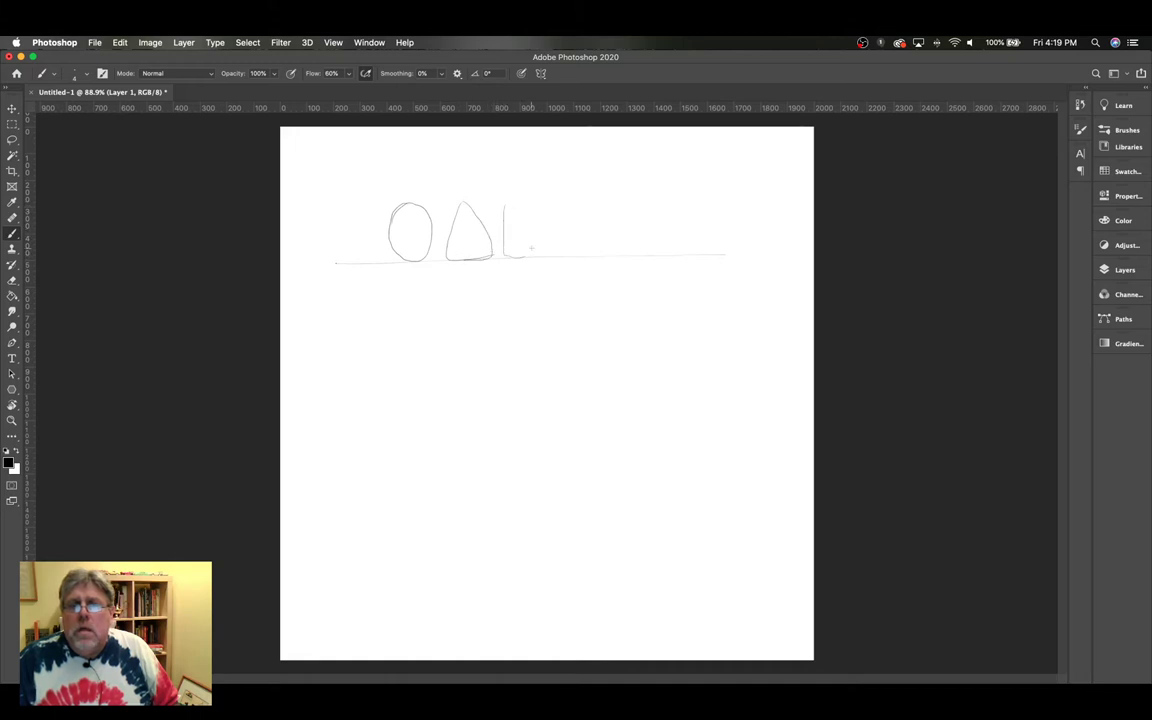
pyautogui.moveTo(503, 205)
pyautogui.mouseDown()
pyautogui.moveTo(553, 203)
pyautogui.moveTo(553, 235)
pyautogui.moveTo(522, 257)
pyautogui.mouseUp()
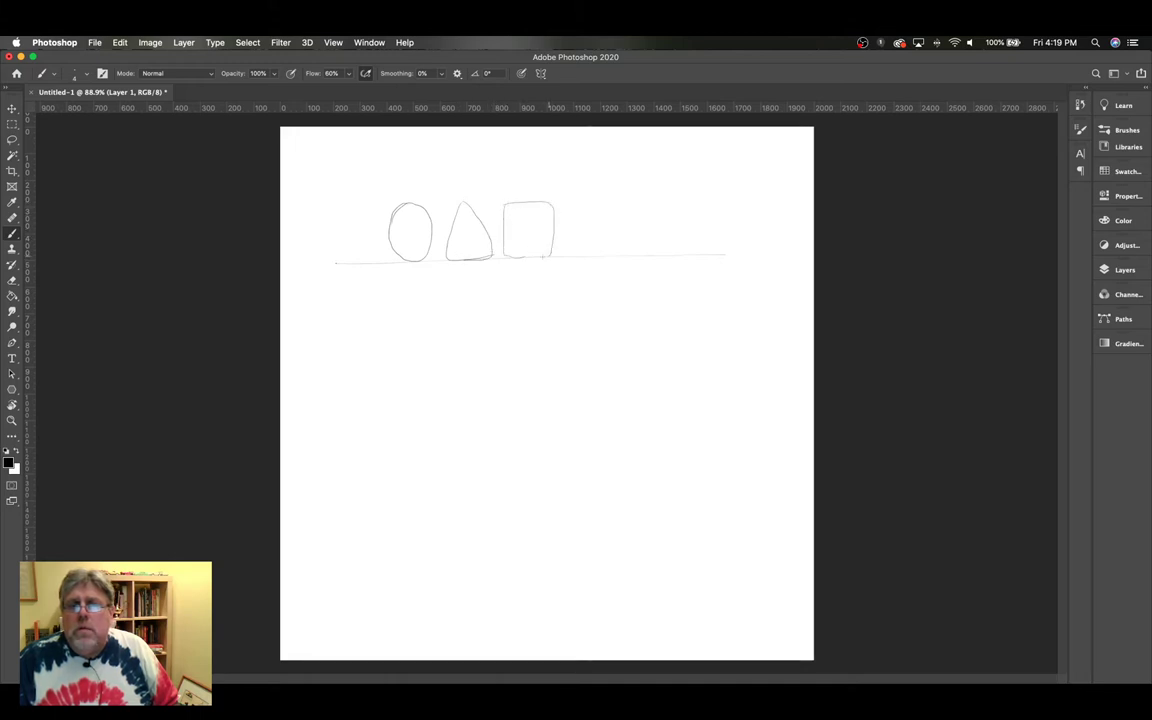